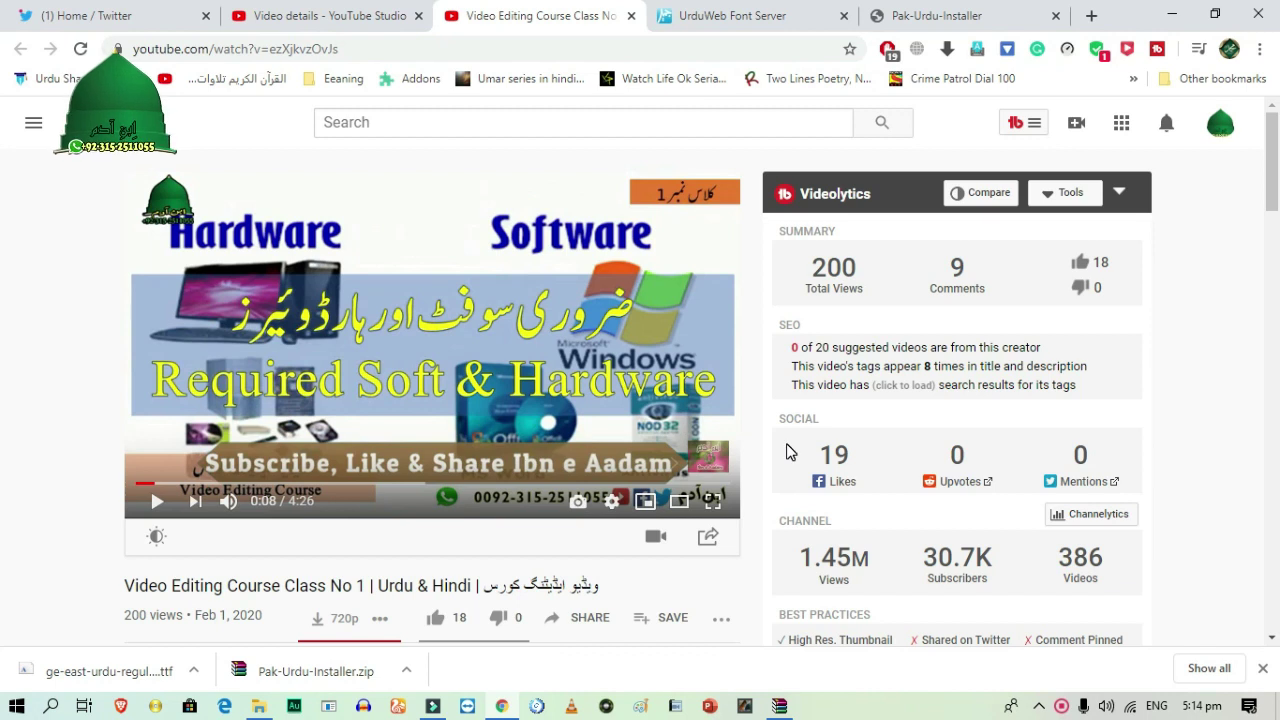
# Step: Follow the Urdu Phonetic Keyboard link in the video description through to the Pak-Urdu-Installer.zip page on MediaFire
pyautogui.scroll(-2, 573, 296)
pyautogui.scroll(-5, 493, 391)
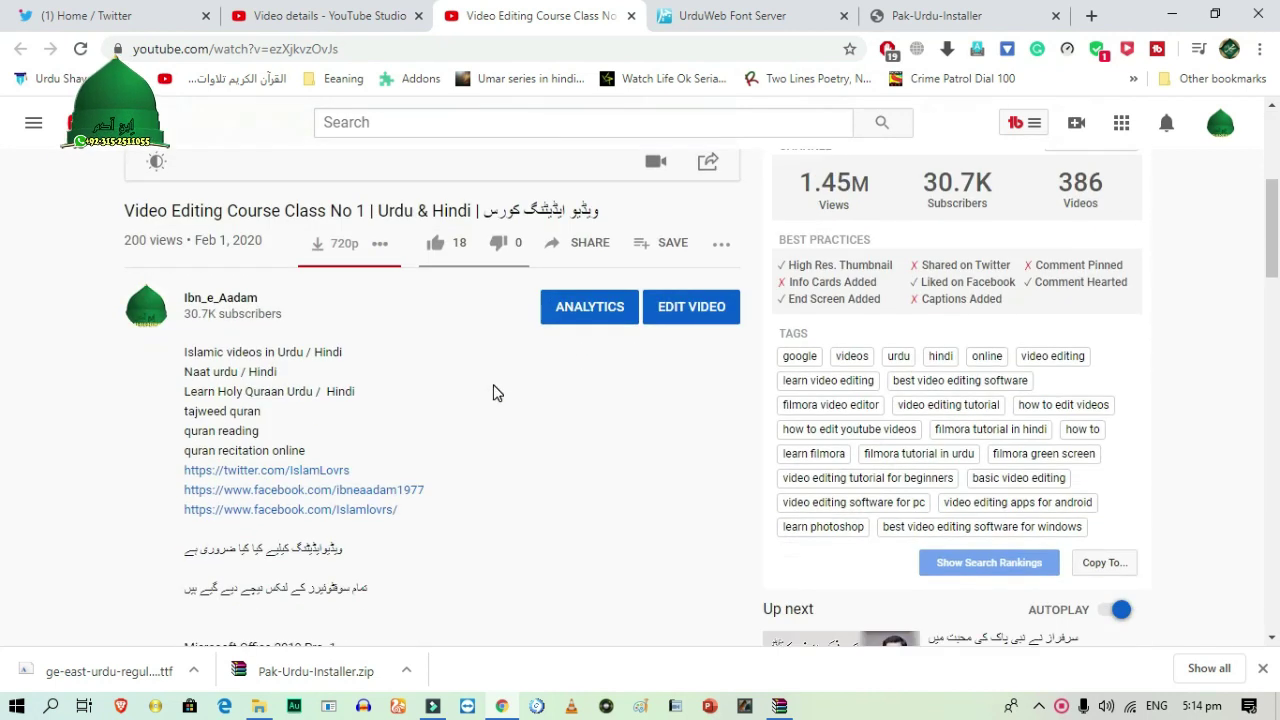
pyautogui.scroll(-1, 493, 391)
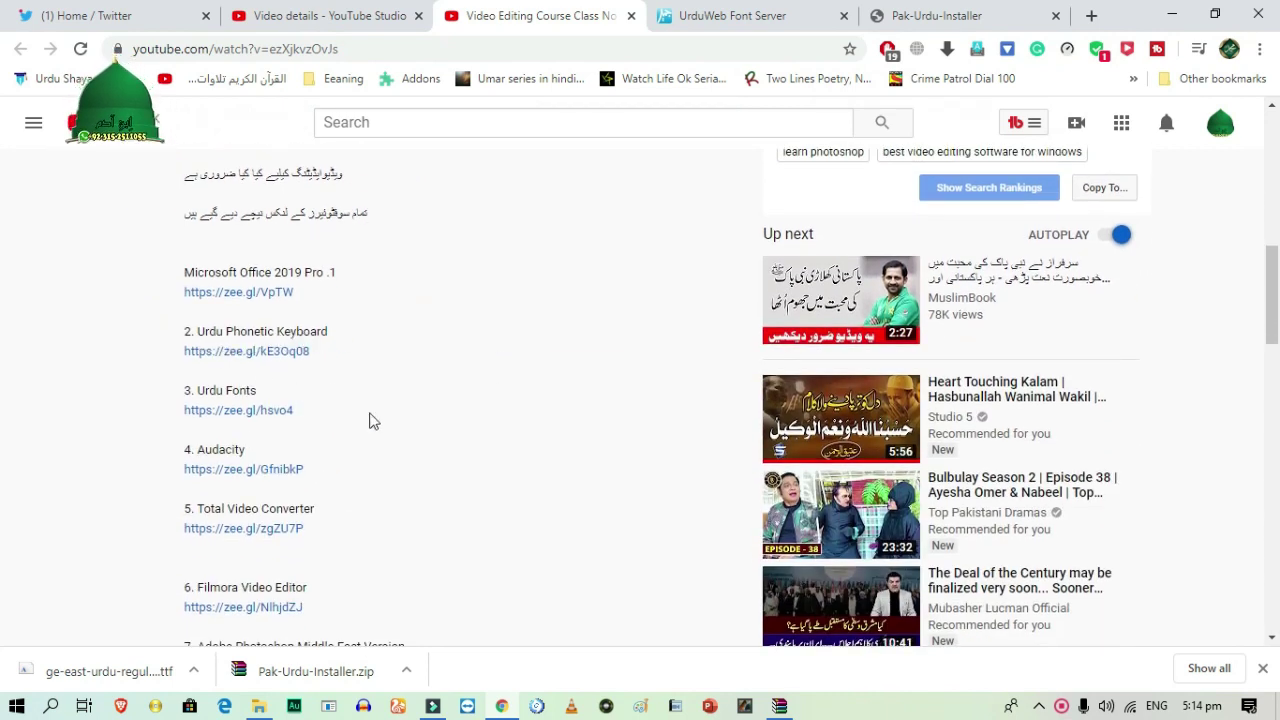
pyautogui.click(268, 352)
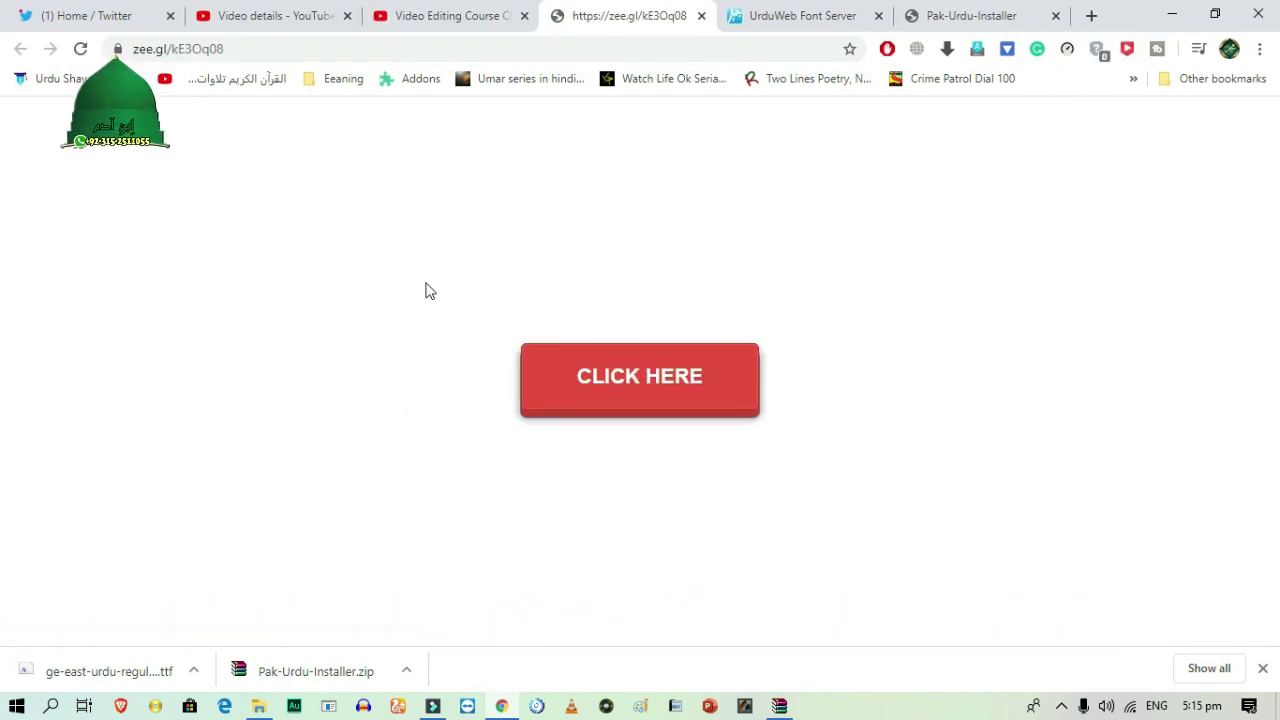
pyautogui.click(631, 410)
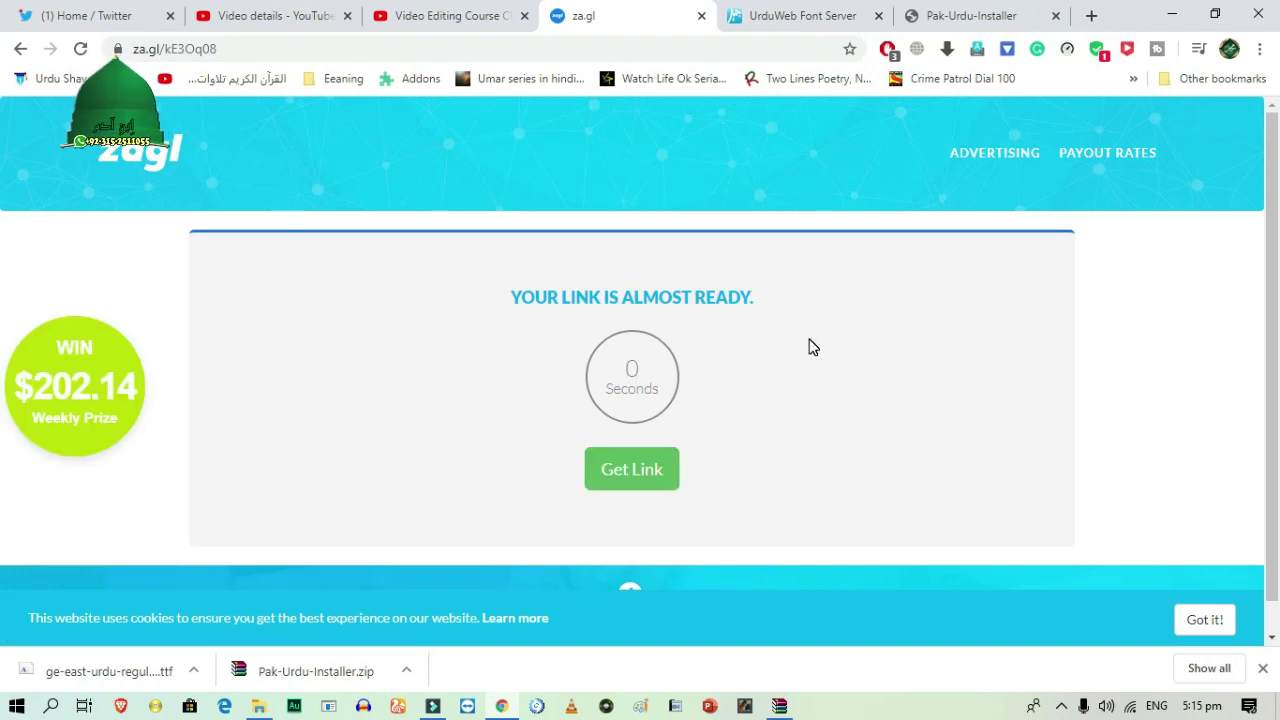
pyautogui.click(629, 485)
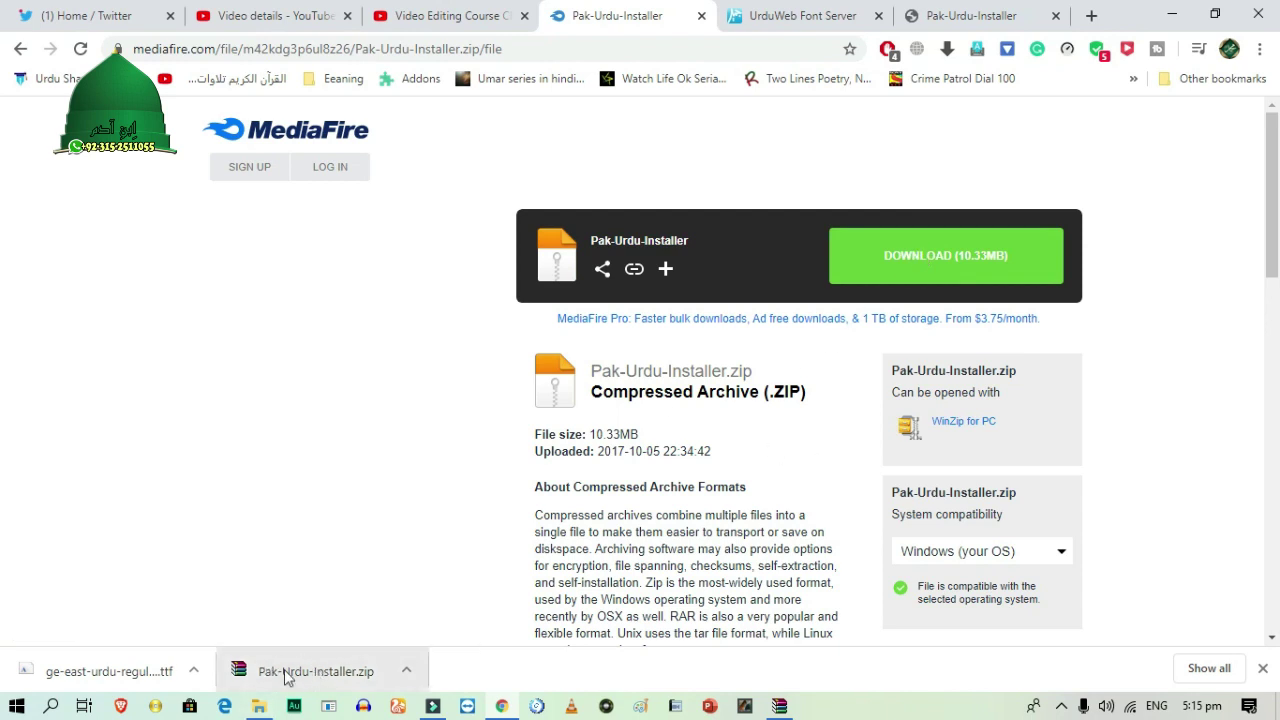
# Step: Return to the video description and follow the Urdu Fonts link through to the UrduWeb Font Server site
pyautogui.click(451, 17)
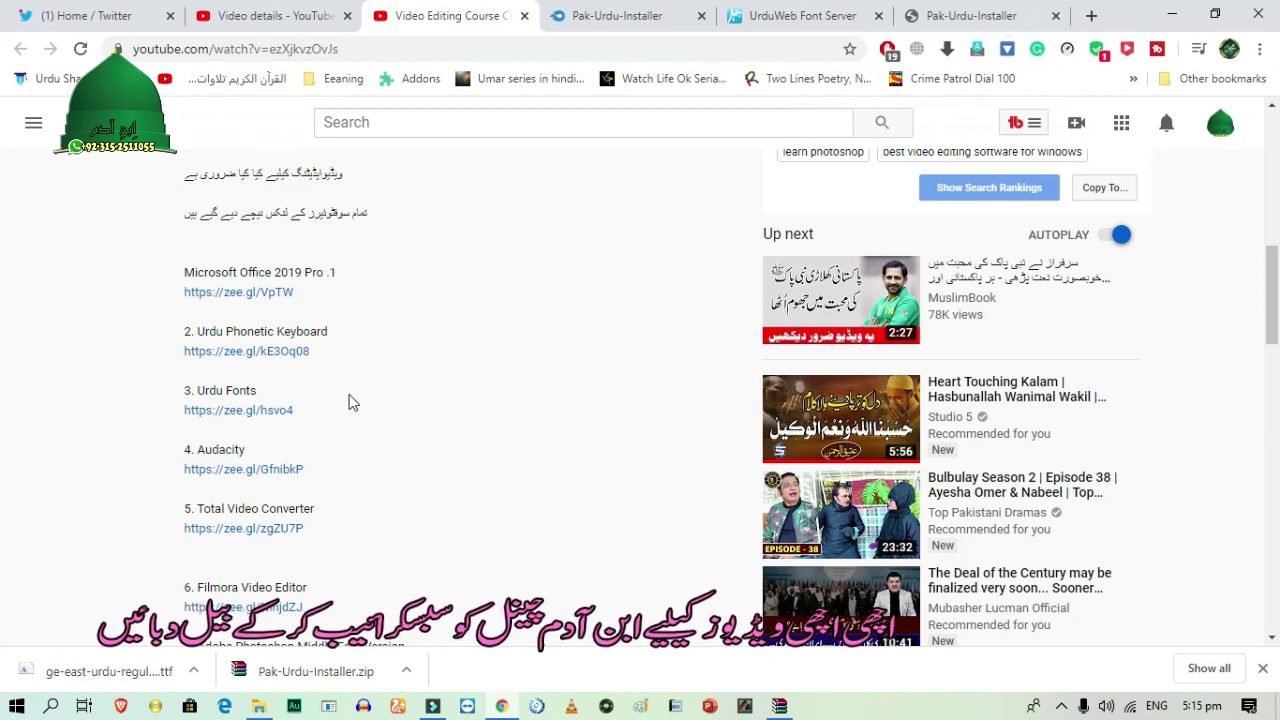
pyautogui.scroll(5, 408, 366)
pyautogui.scroll(-4, 407, 366)
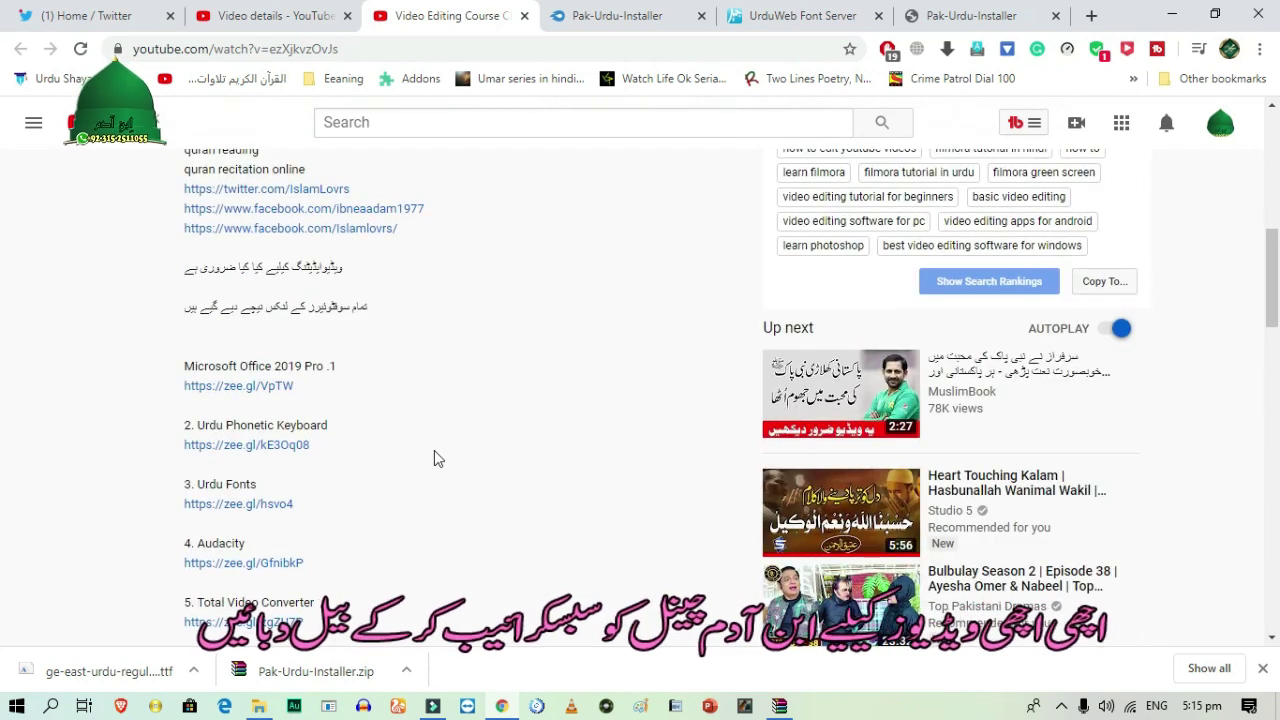
pyautogui.scroll(-1, 437, 457)
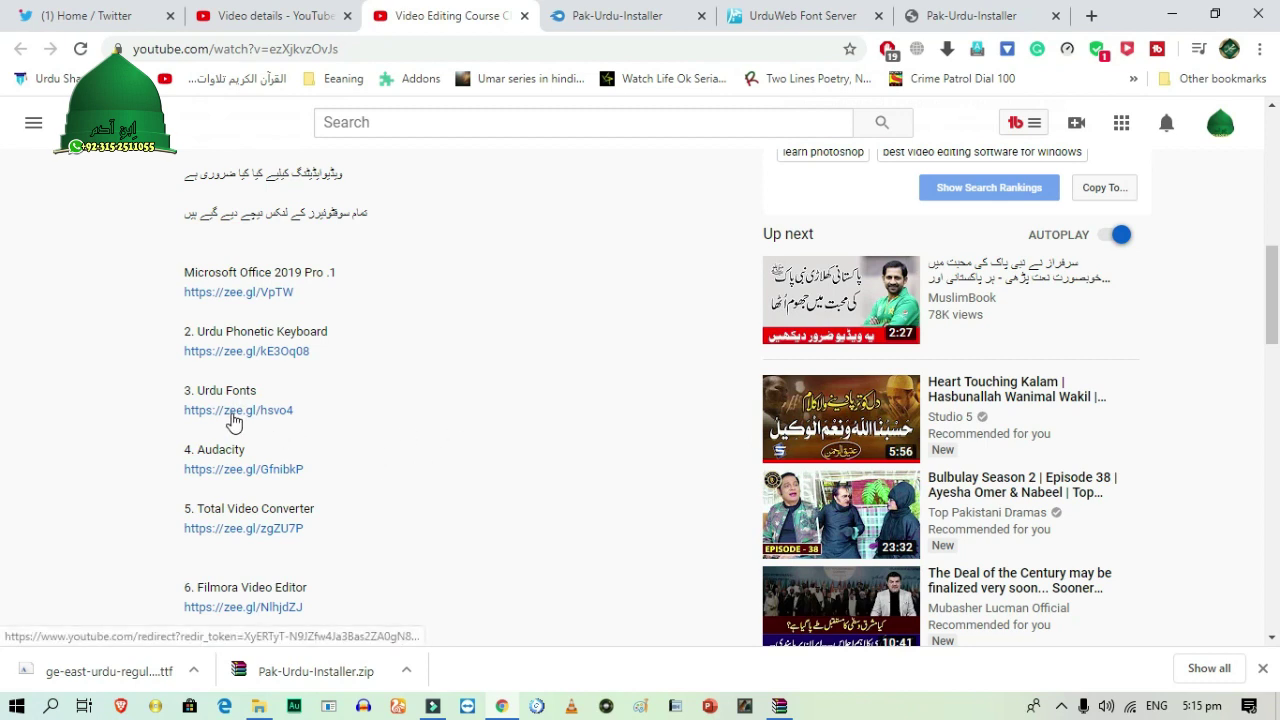
pyautogui.click(233, 421)
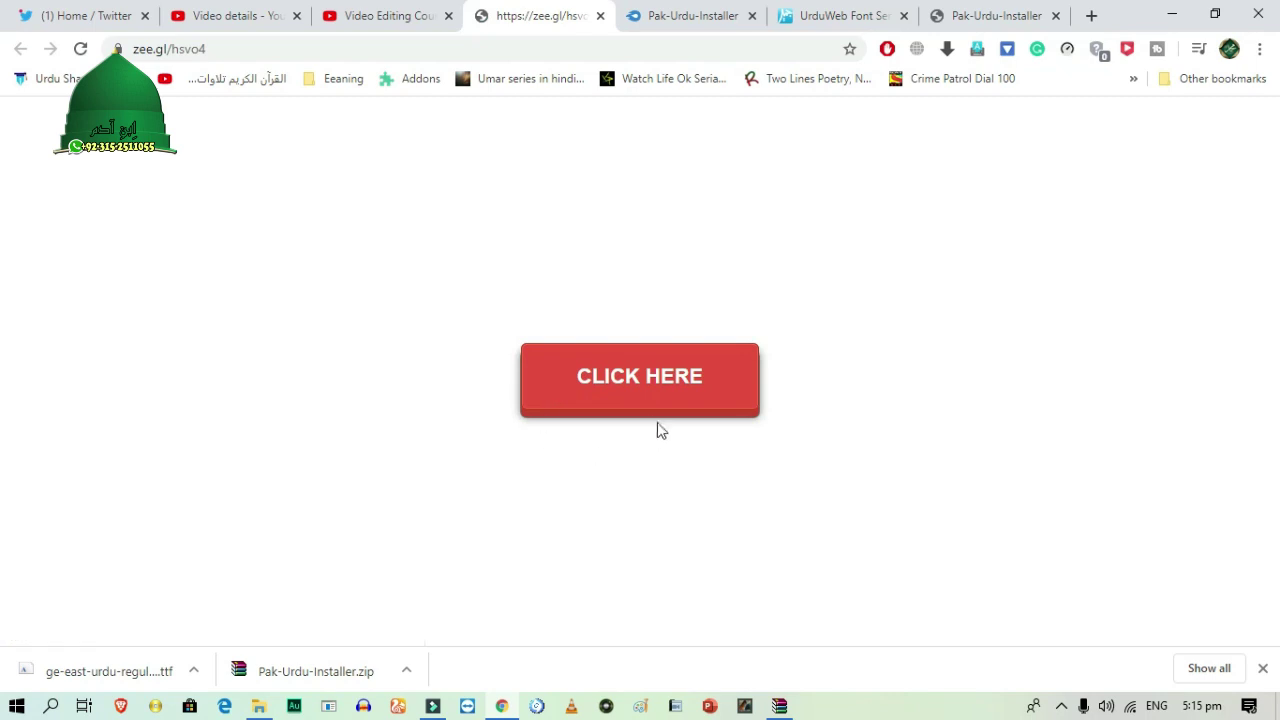
pyautogui.click(638, 411)
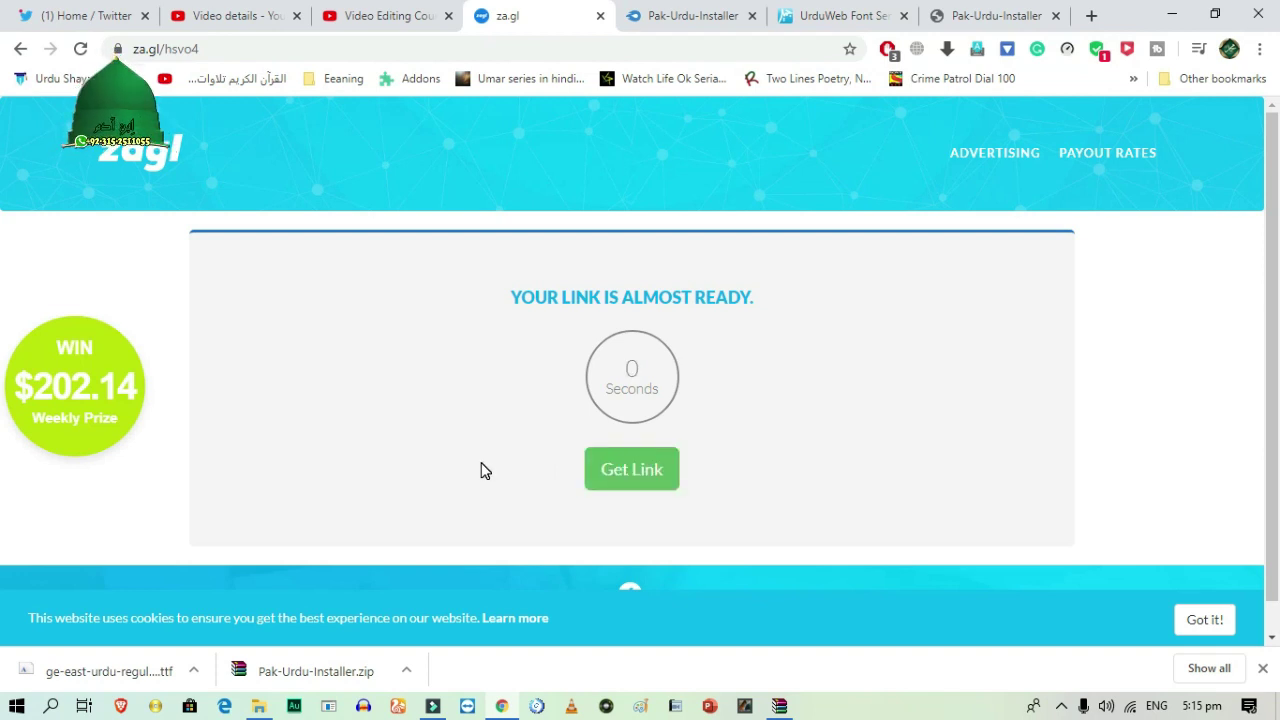
pyautogui.click(614, 489)
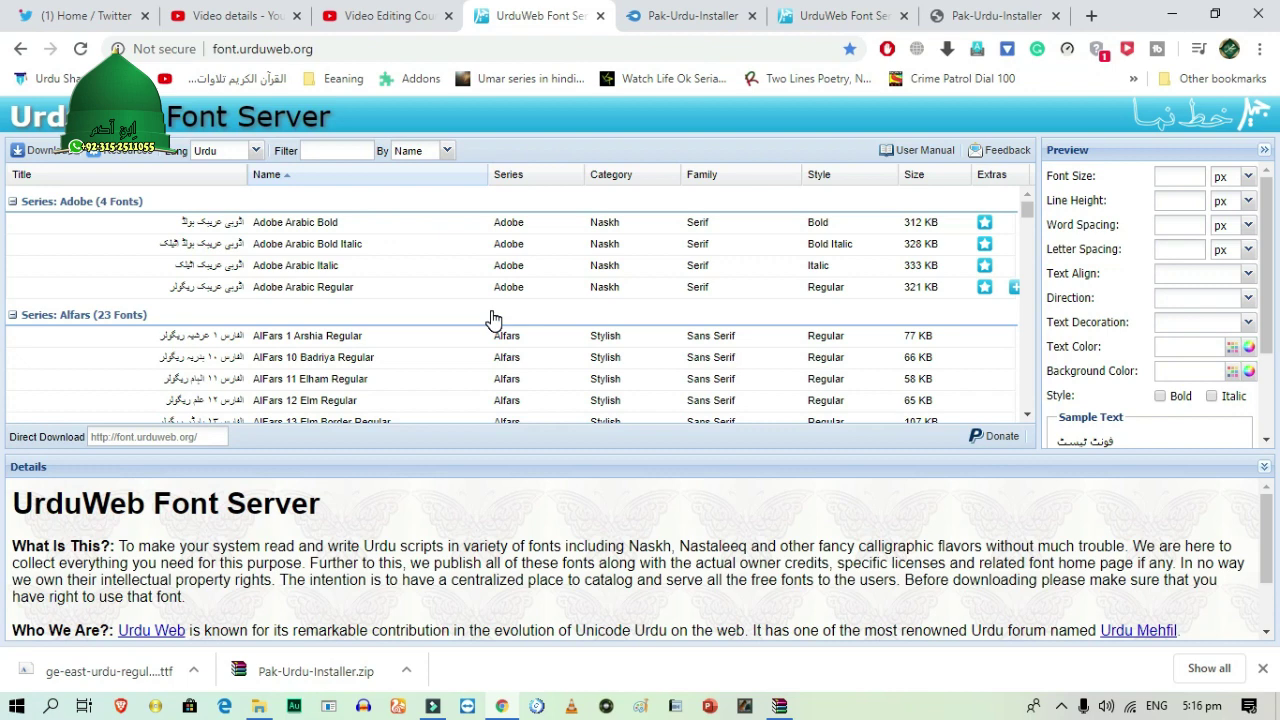
# Step: Open the AlQalam Mujeeb Regular font's release details, review its glyph sample, and download the selected release
pyautogui.scroll(-10, 492, 319)
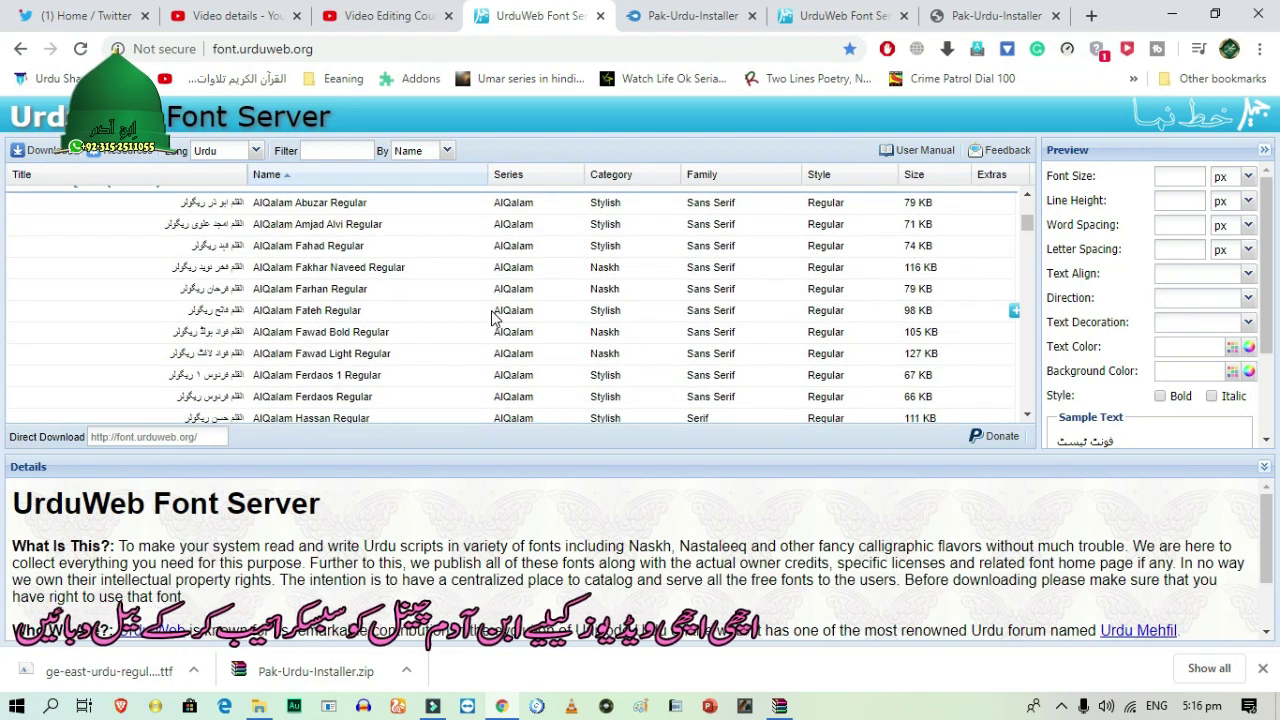
pyautogui.scroll(-5, 495, 320)
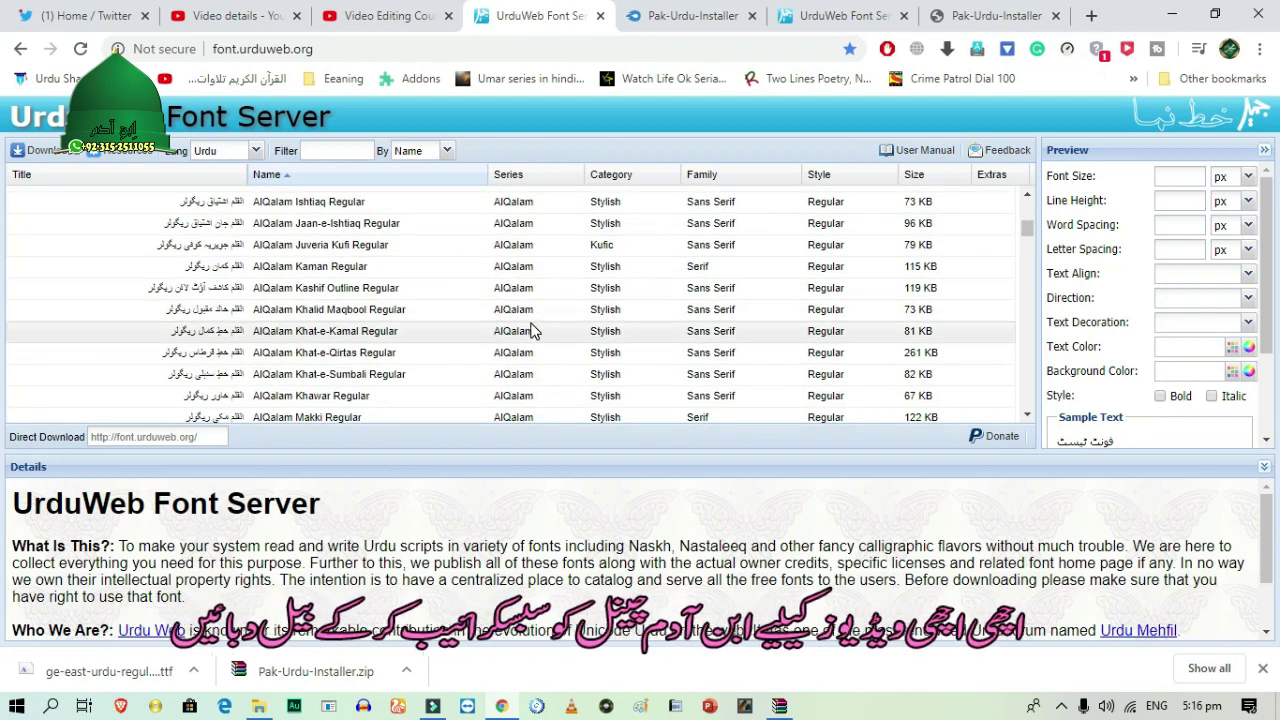
pyautogui.scroll(-1, 531, 330)
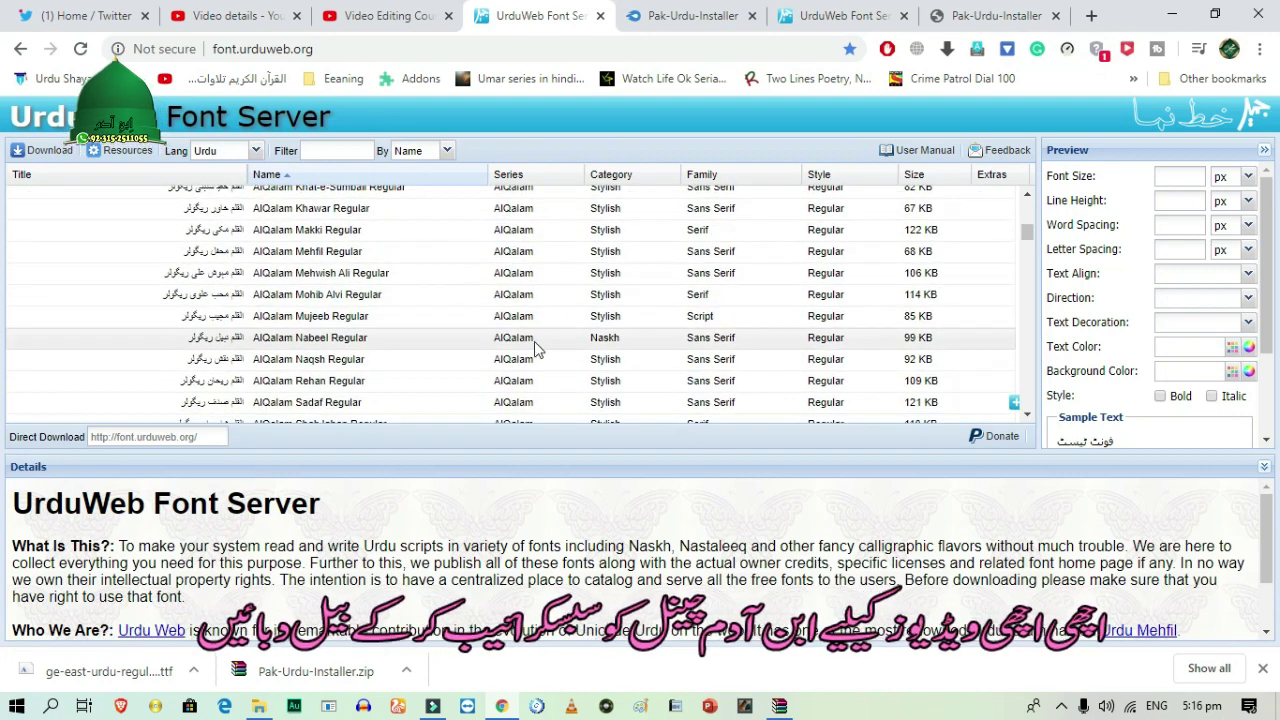
pyautogui.doubleClick(325, 320)
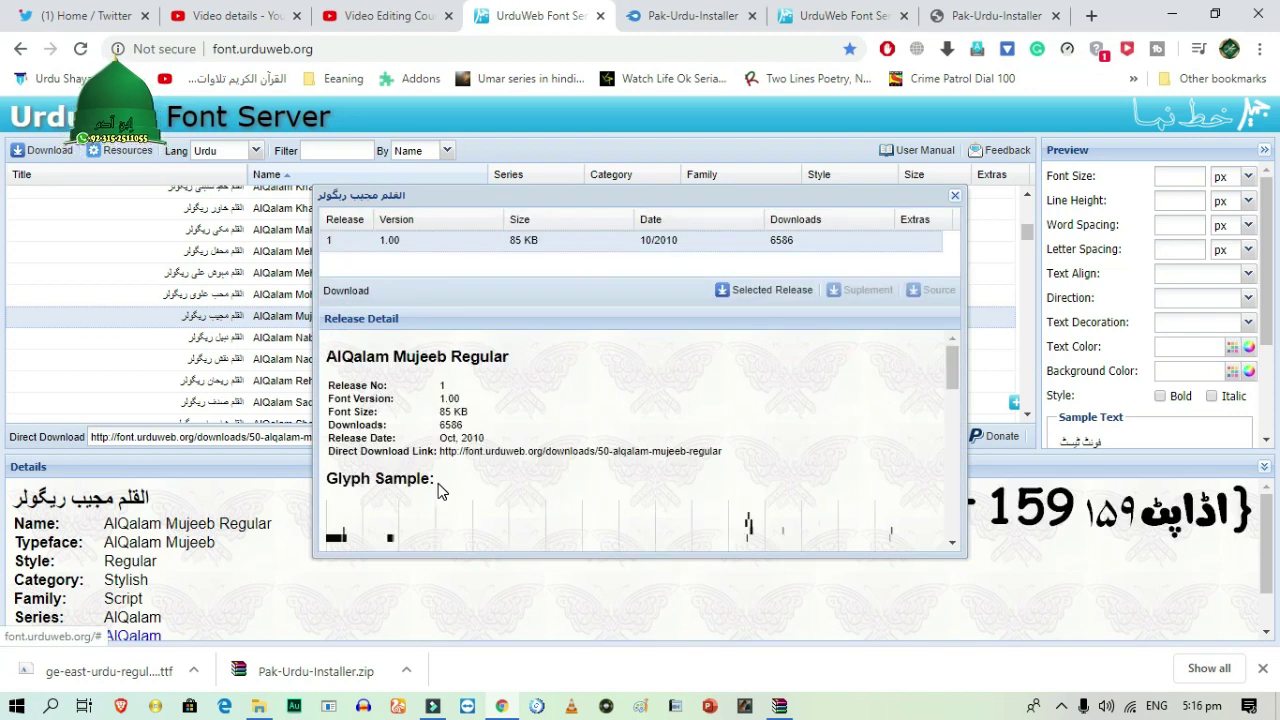
pyautogui.scroll(-3, 563, 451)
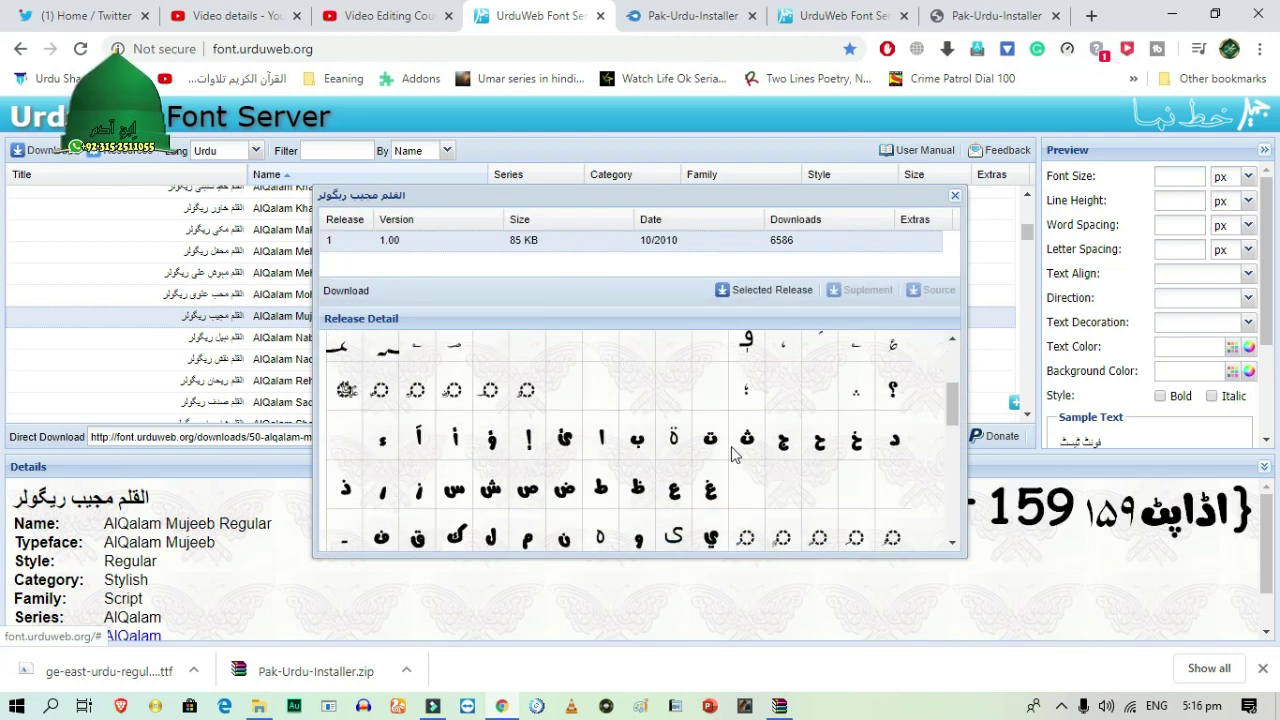
pyautogui.scroll(3, 680, 508)
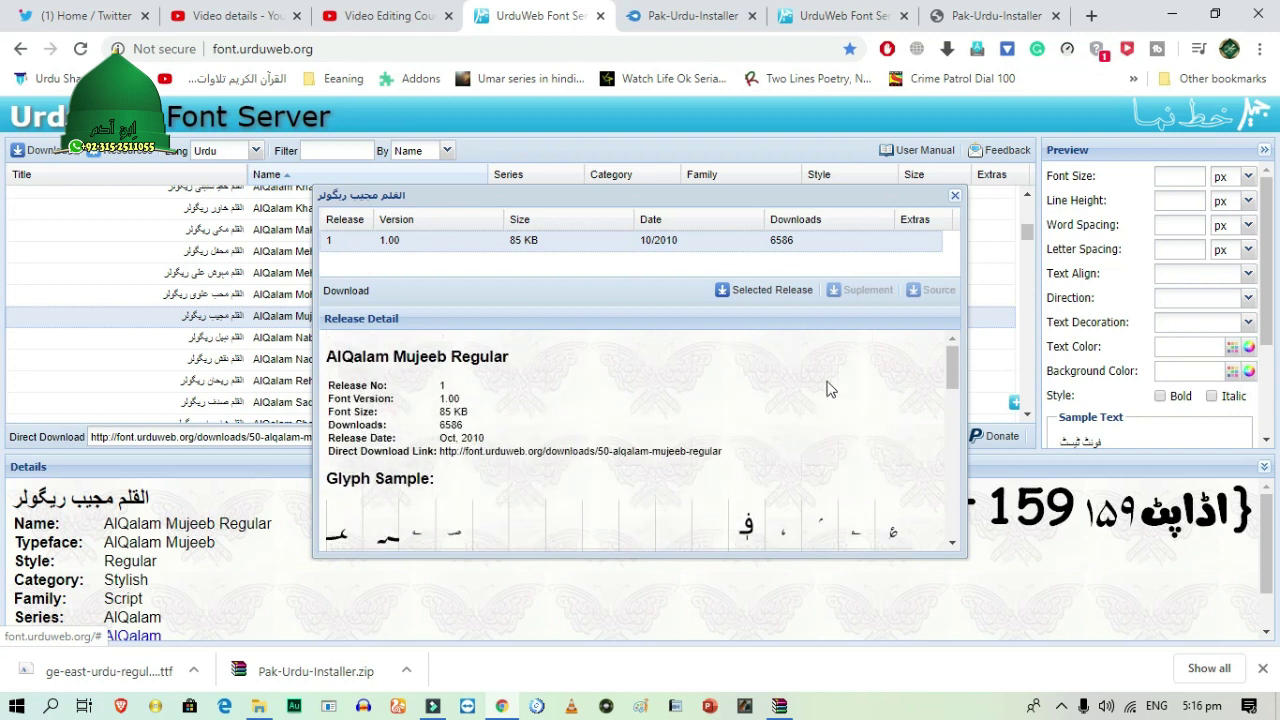
pyautogui.click(754, 296)
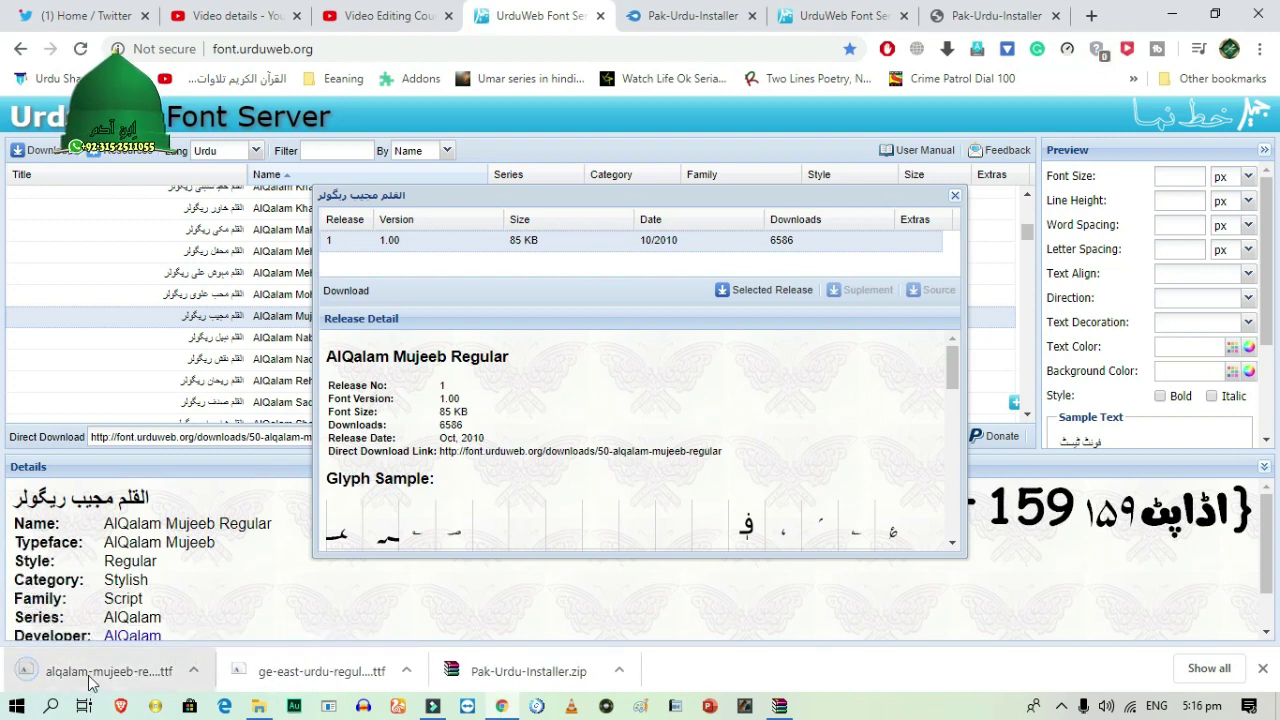
pyautogui.click(955, 196)
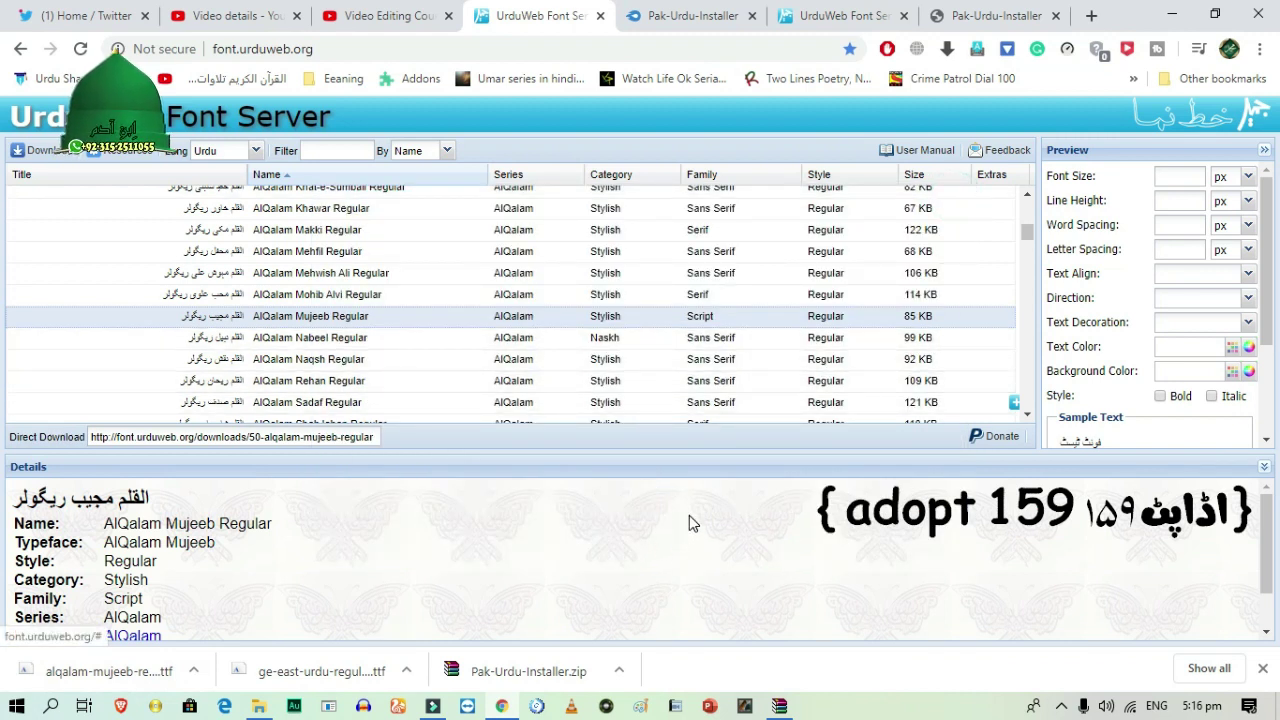
# Step: Switch to File Explorer, open the Downloads folder and select the alqalam-mujeeb-regular-1 font file
pyautogui.click(1169, 15)
pyautogui.doubleClick(36, 30)
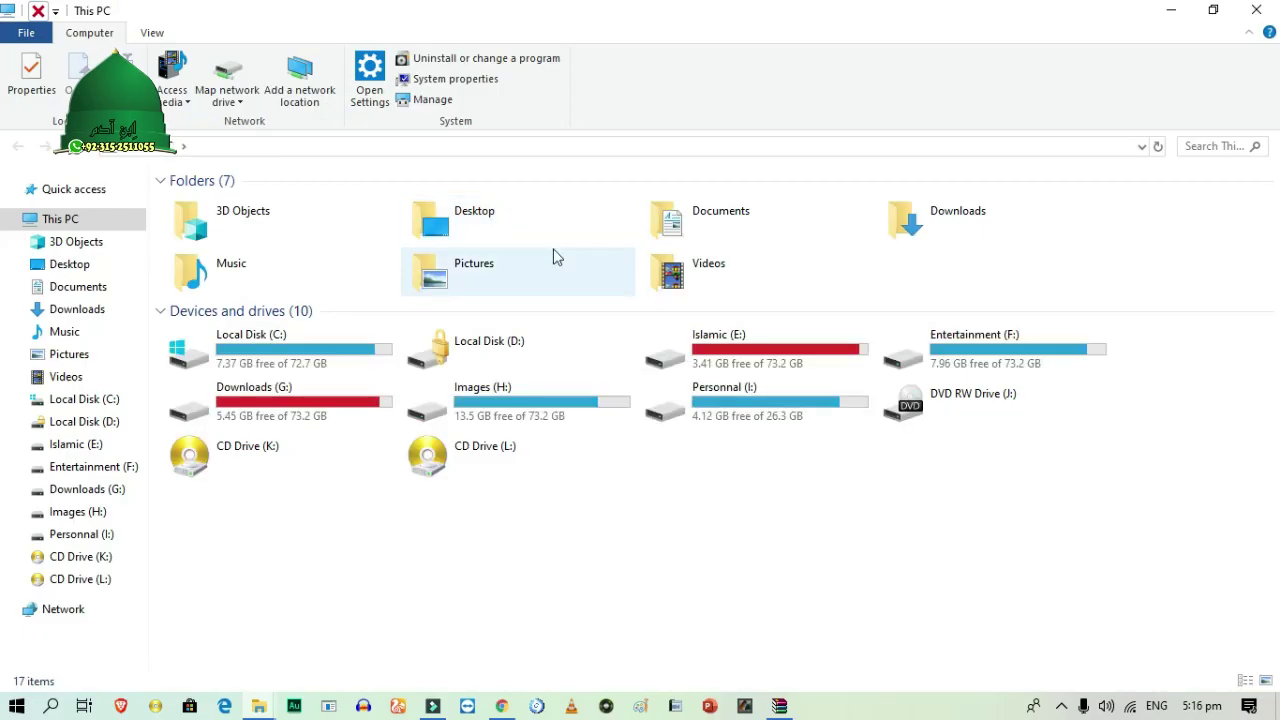
pyautogui.doubleClick(915, 215)
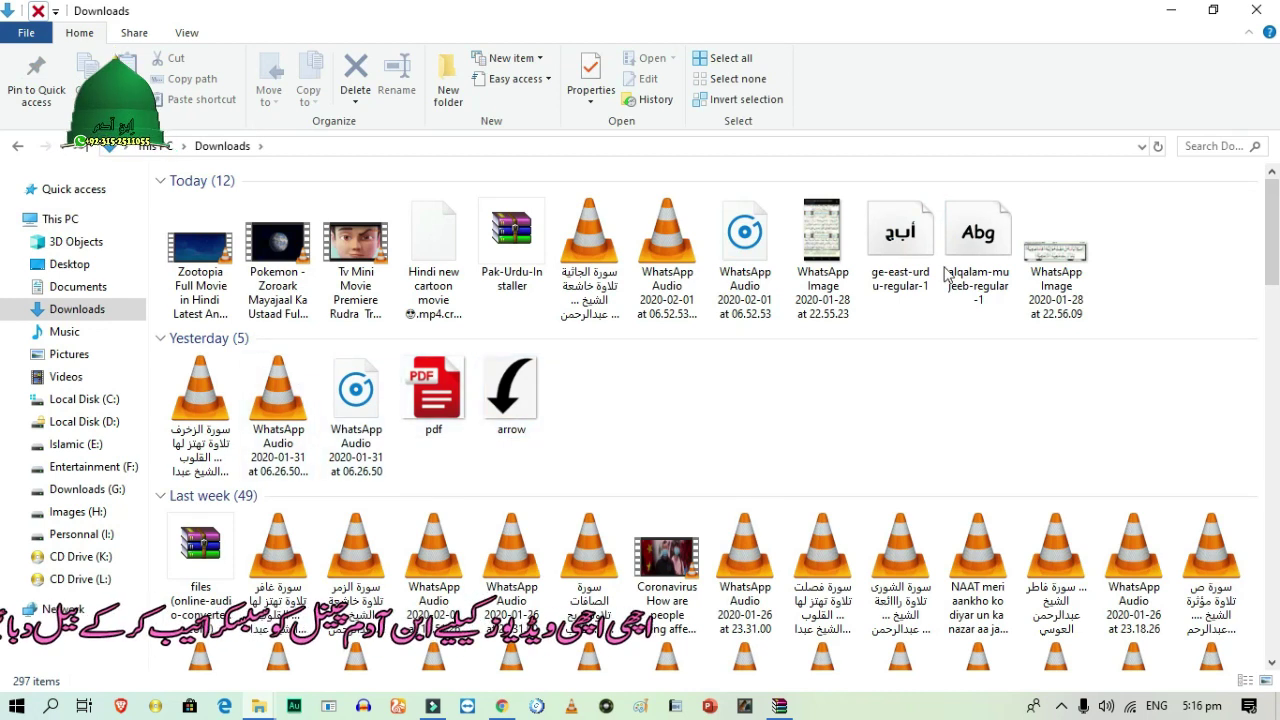
pyautogui.click(1000, 240)
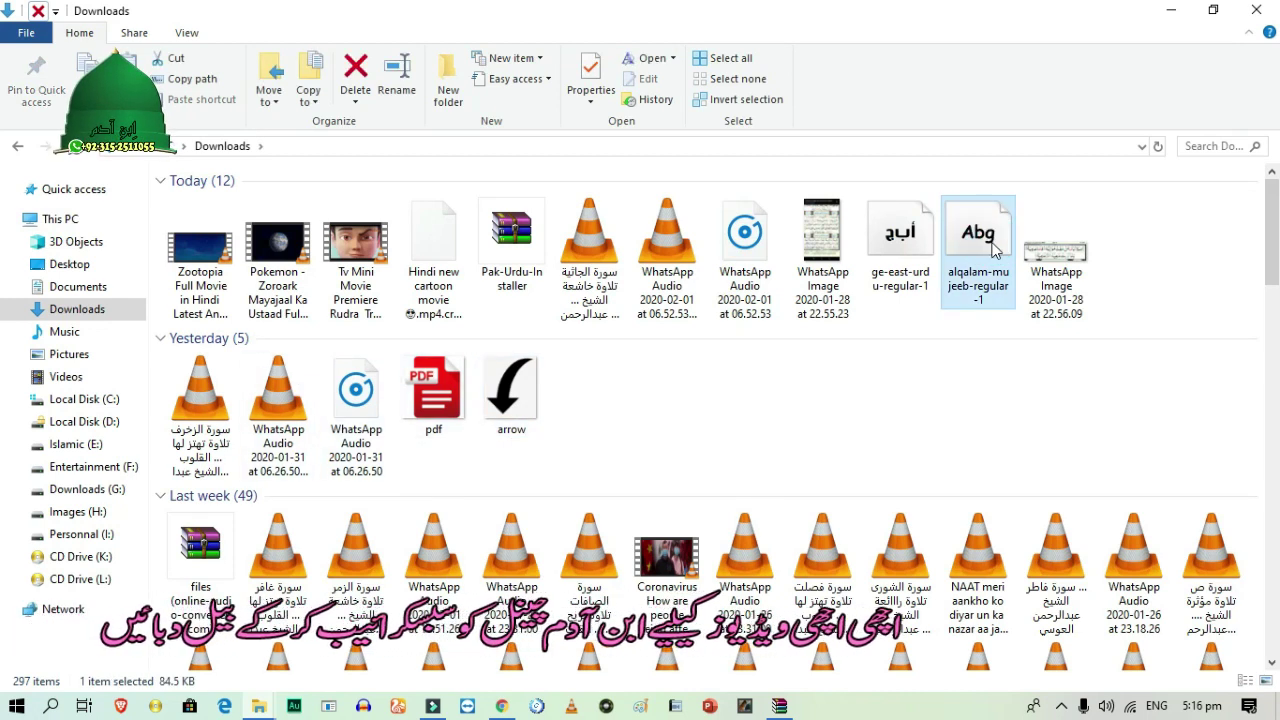
# Step: Open the Pak-Urdu-Installer archive in WinRAR, dismiss the licence reminder and run Pak-Urdu-Installer.exe
pyautogui.click(516, 248)
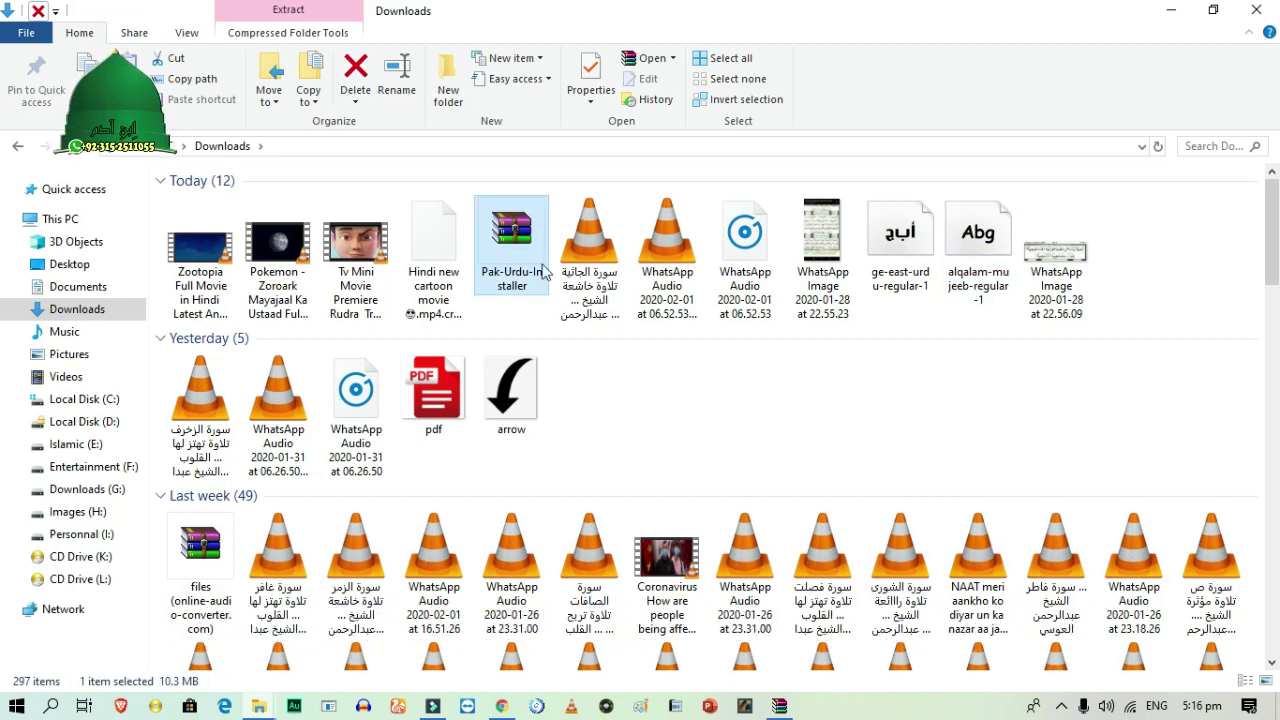
pyautogui.doubleClick(516, 248)
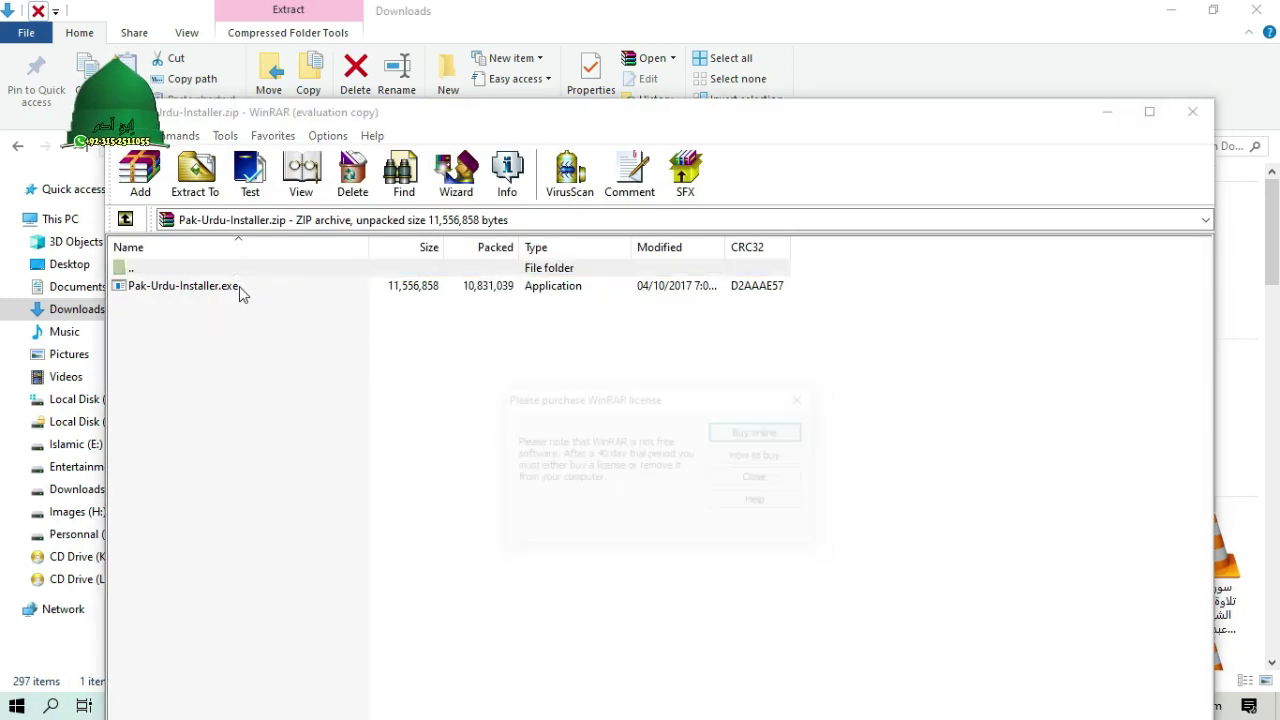
pyautogui.click(752, 480)
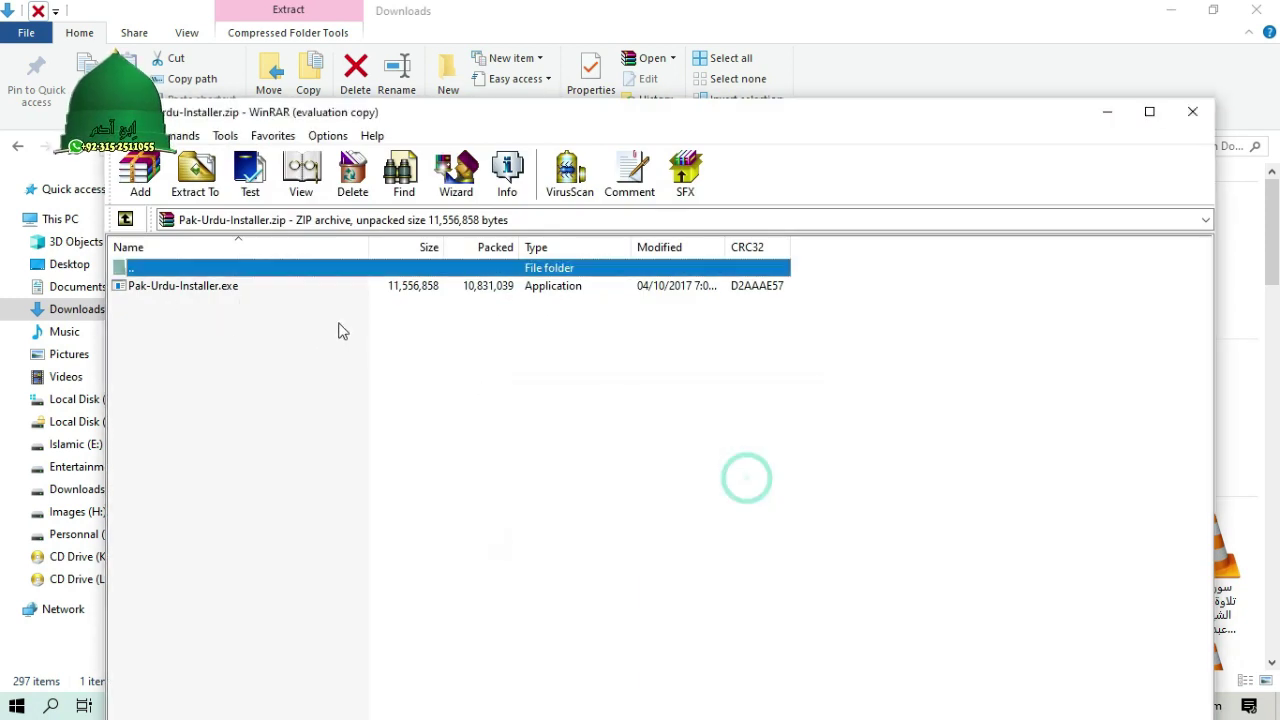
pyautogui.doubleClick(234, 288)
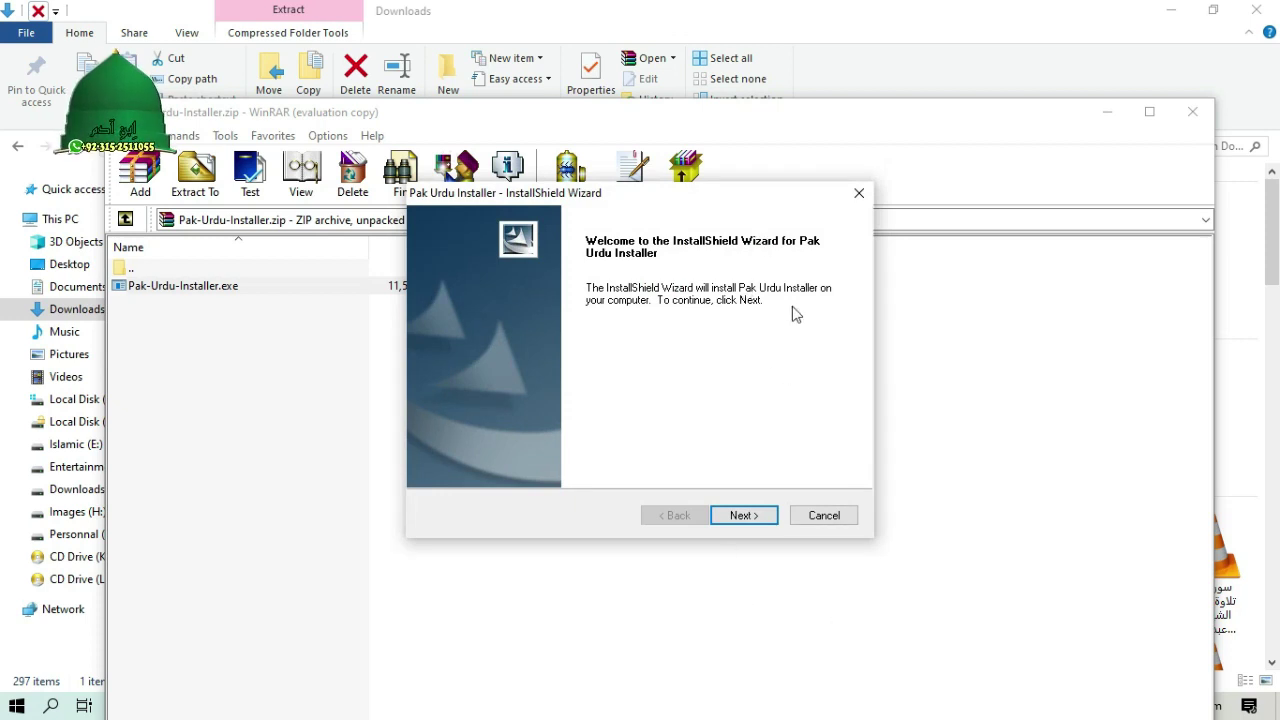
# Step: Cancel the Pak Urdu Installer setup, exit its wizard and close the archive window
pyautogui.click(822, 517)
pyautogui.click(665, 428)
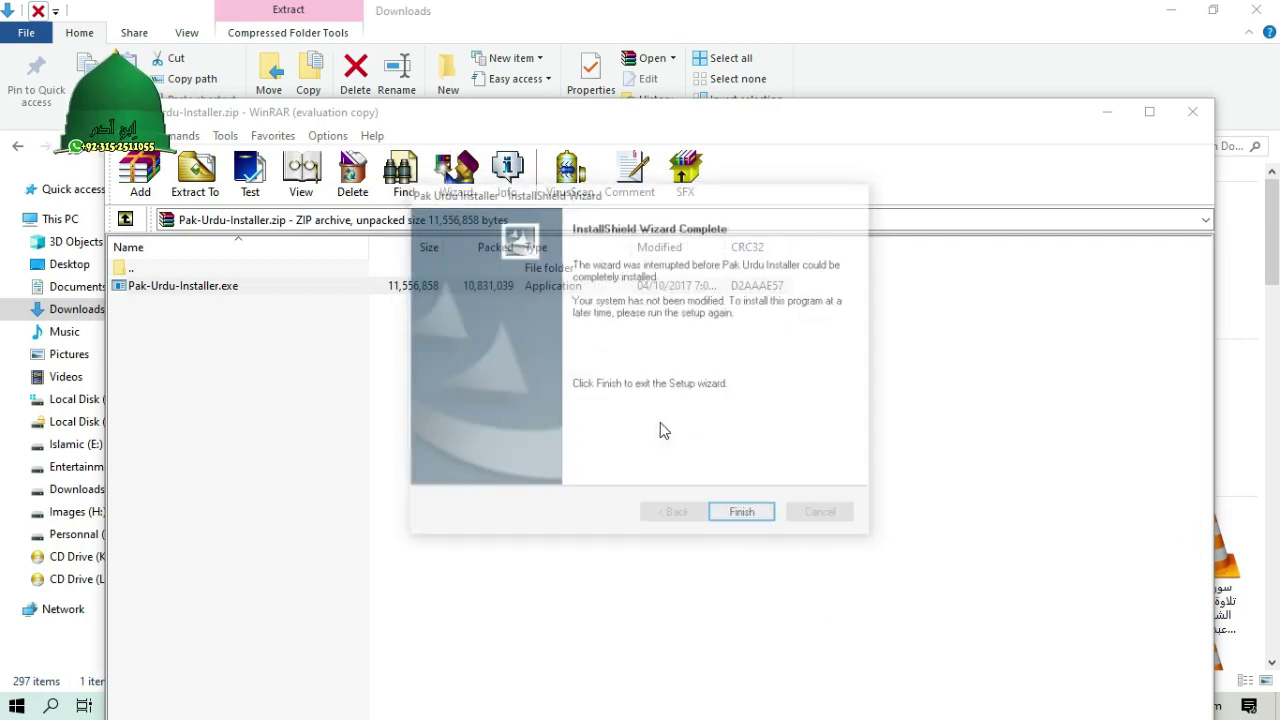
pyautogui.click(749, 527)
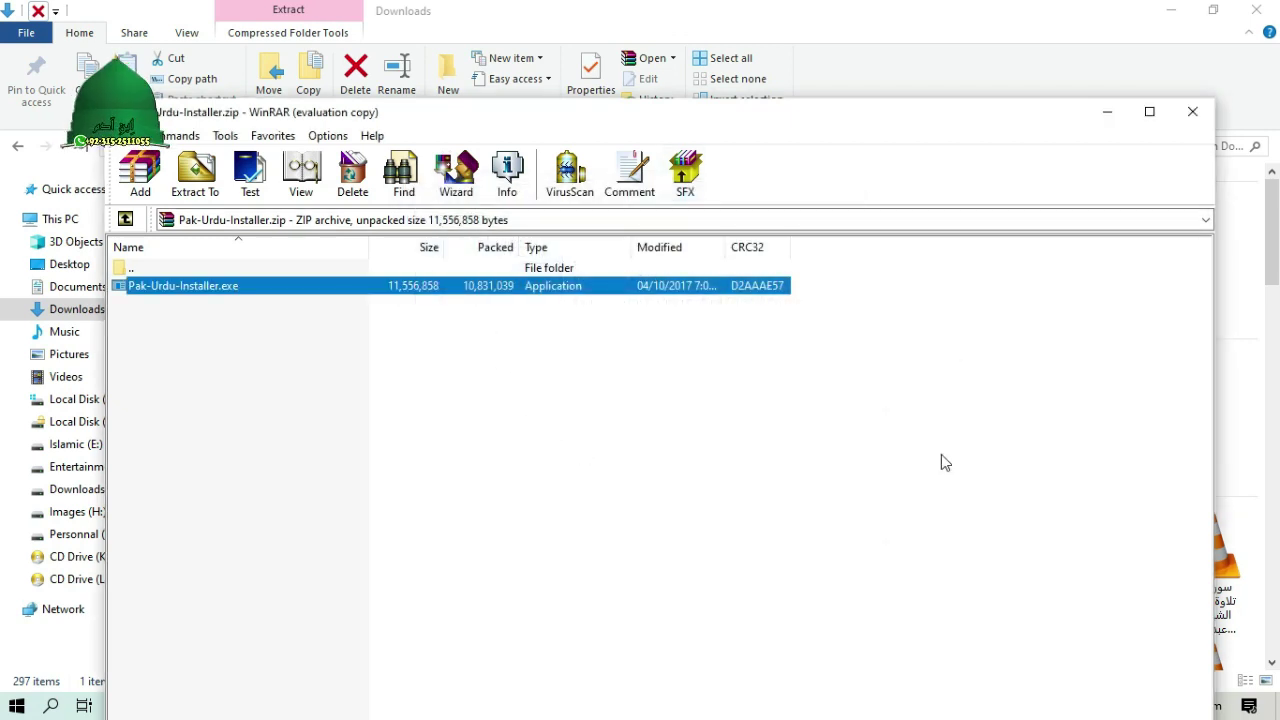
pyautogui.click(1192, 112)
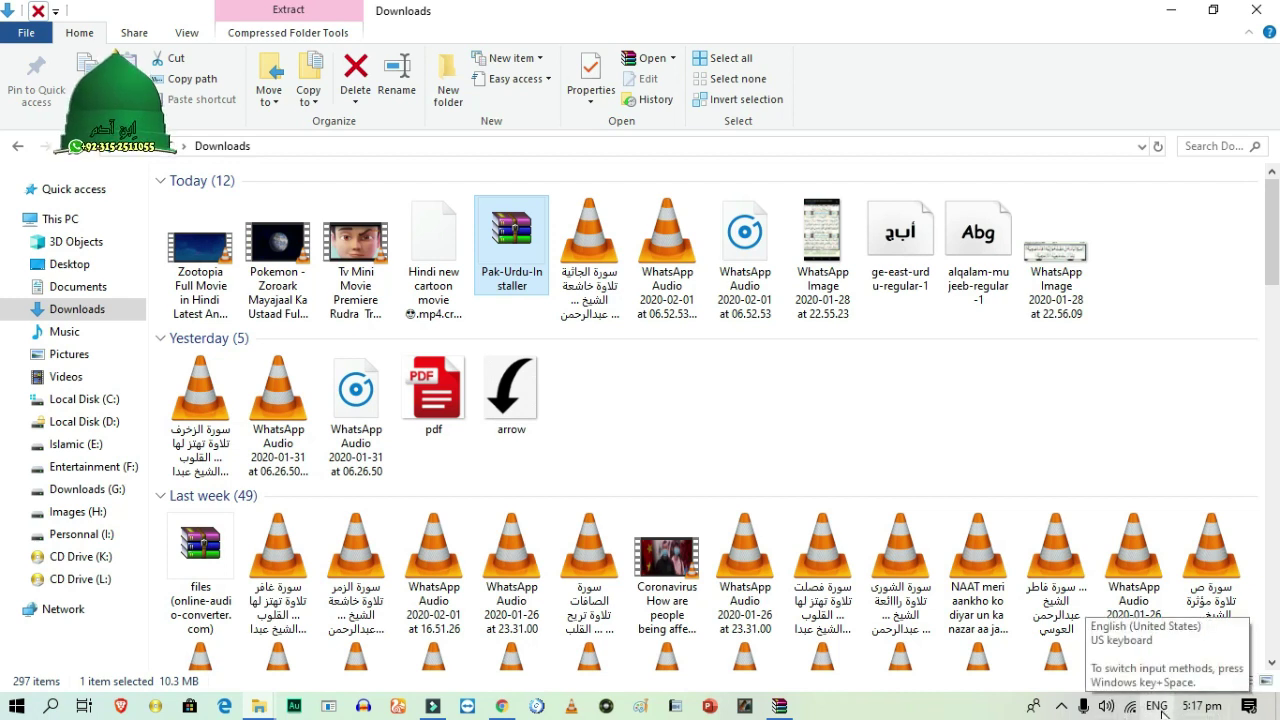
# Step: Switch the input language to Urdu (Pakistan) with the Urdu Phonetic 1.0 keyboard, and back to English (United States)
pyautogui.click(1157, 706)
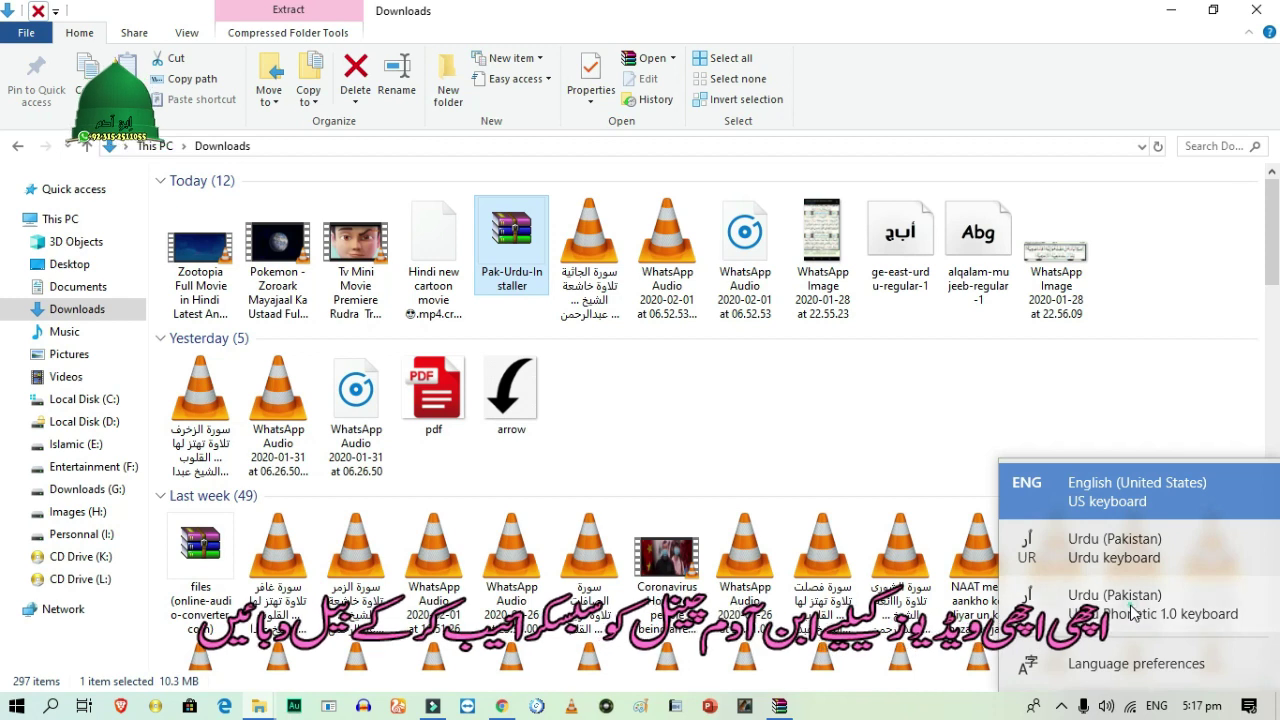
pyautogui.click(1136, 611)
pyautogui.click(1155, 706)
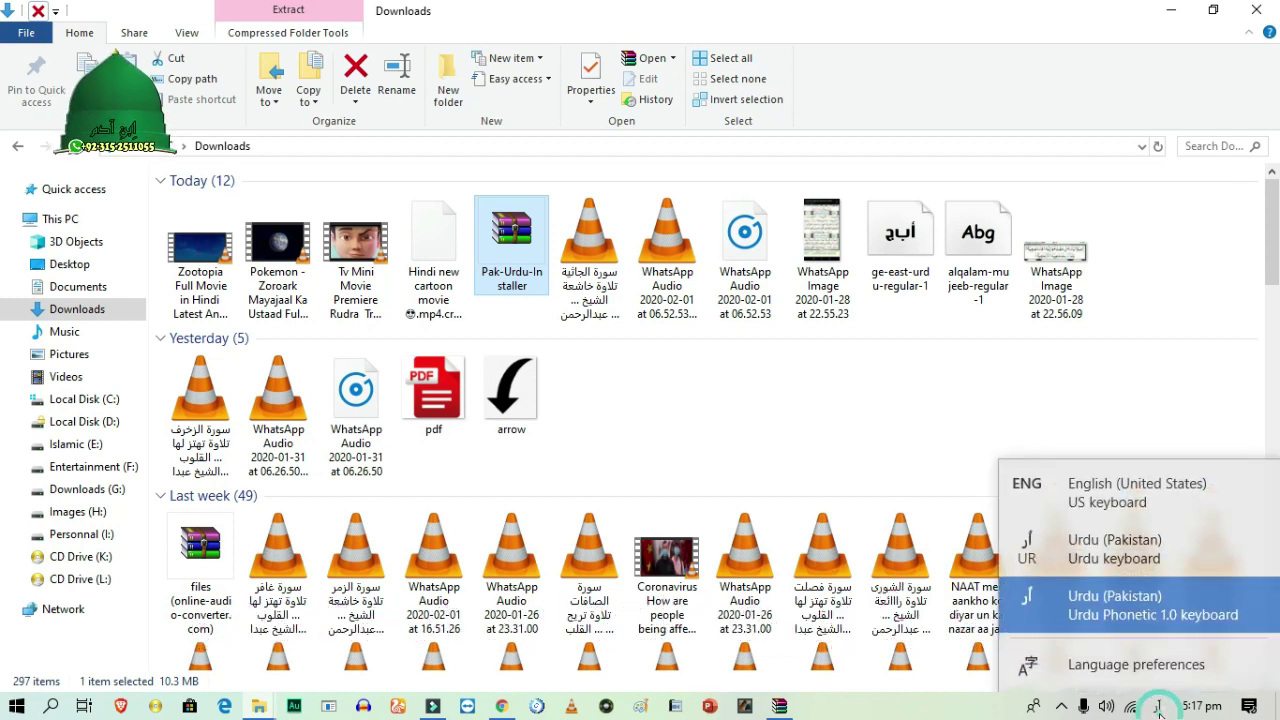
pyautogui.click(1144, 511)
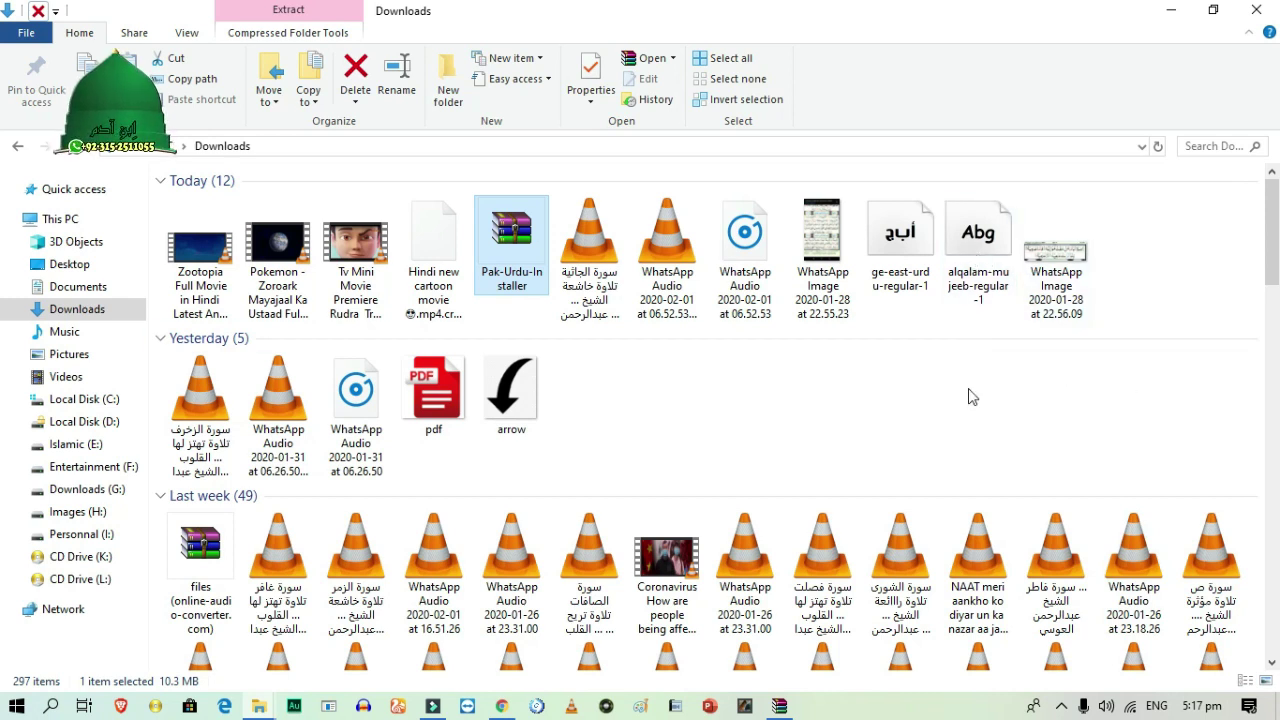
# Step: Install the alqalam-mujeeb-regular-1 font from the Downloads folder and show the desktop
pyautogui.click(974, 240)
pyautogui.rightClick(976, 245)
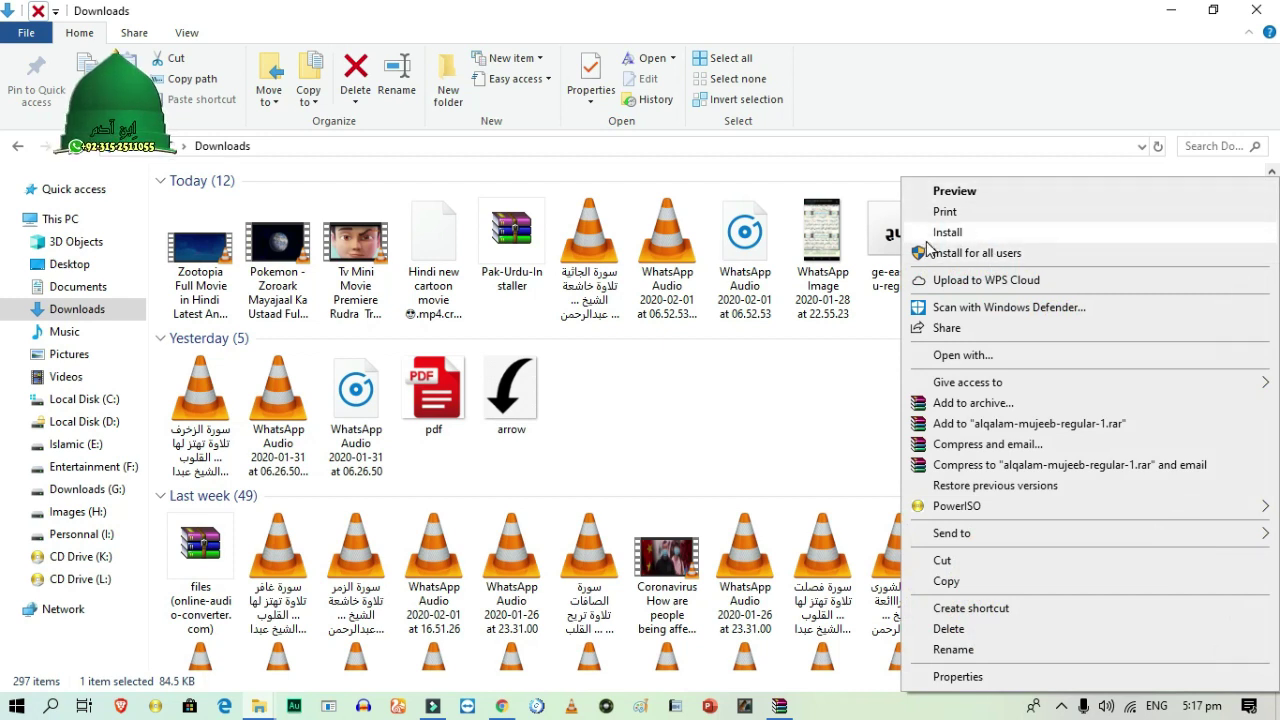
pyautogui.click(978, 232)
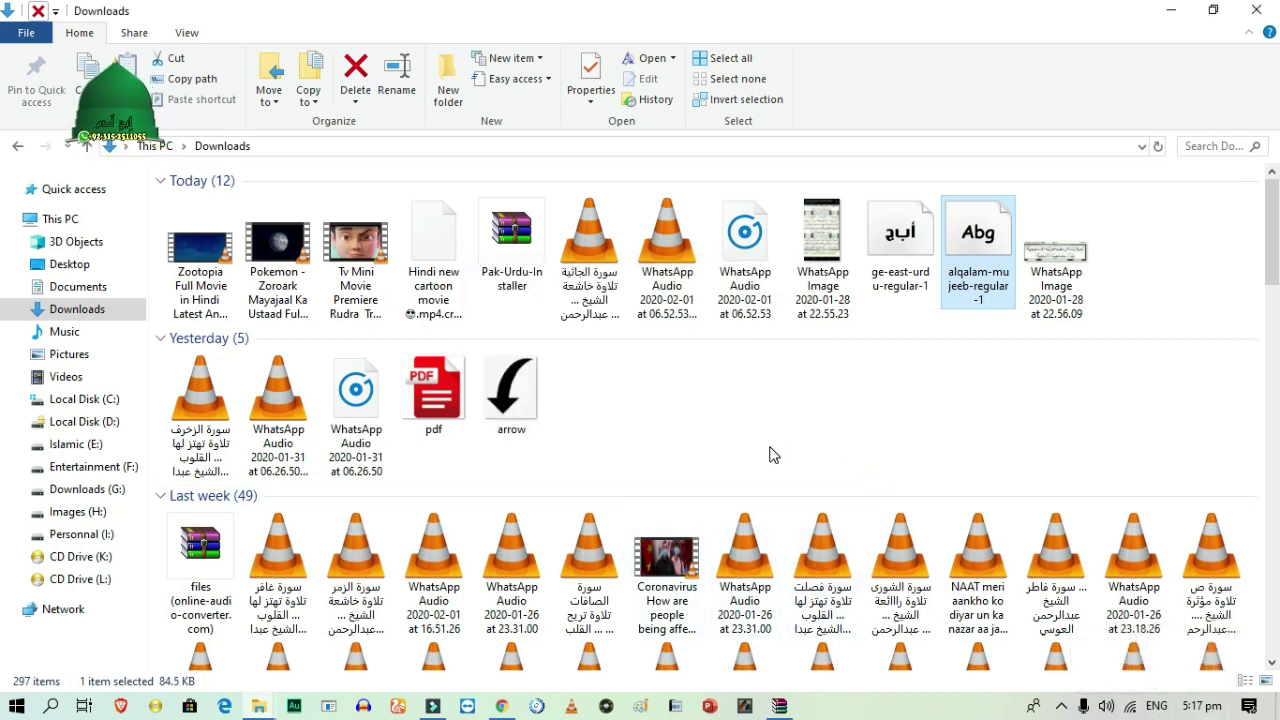
pyautogui.press('super+d')
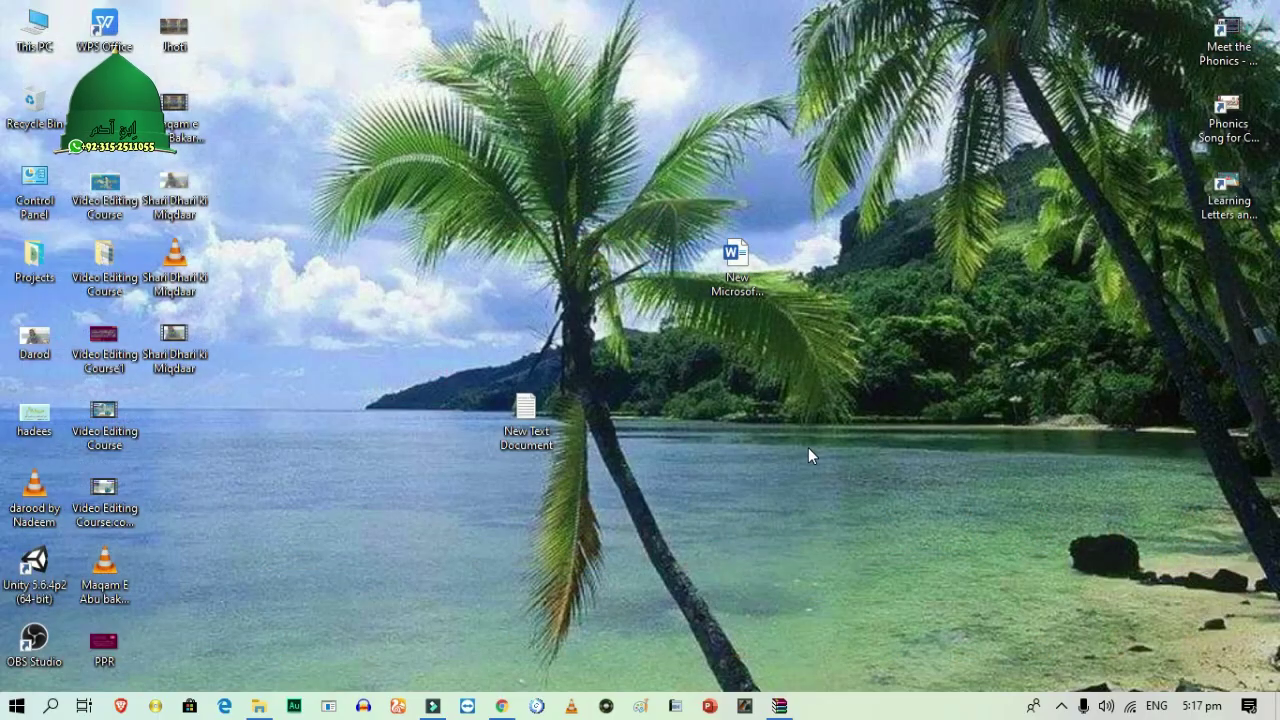